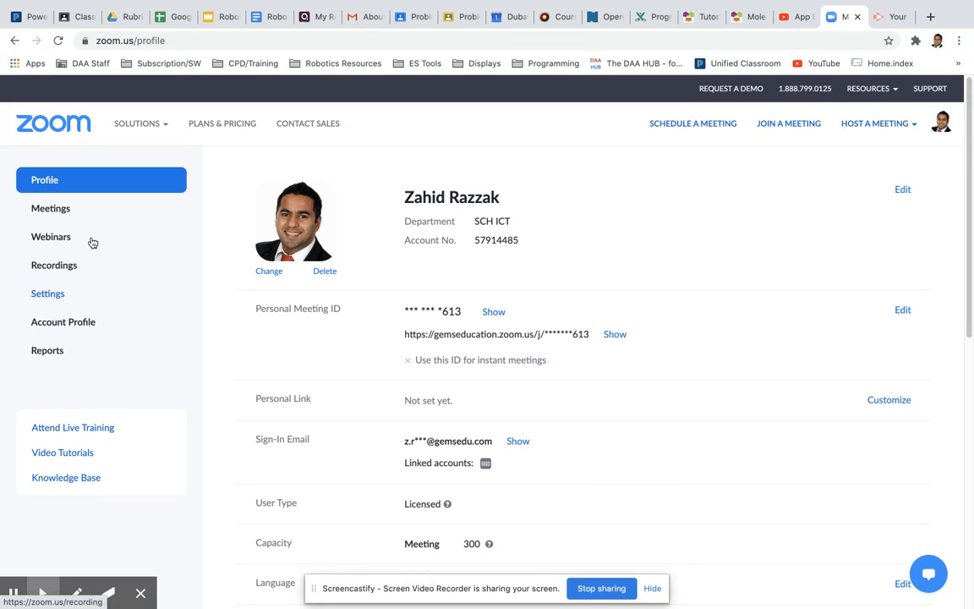
Open the Usage report in the account's reports and check its maximum report duration
{"action": "left_click", "coordinate": [59, 357]}
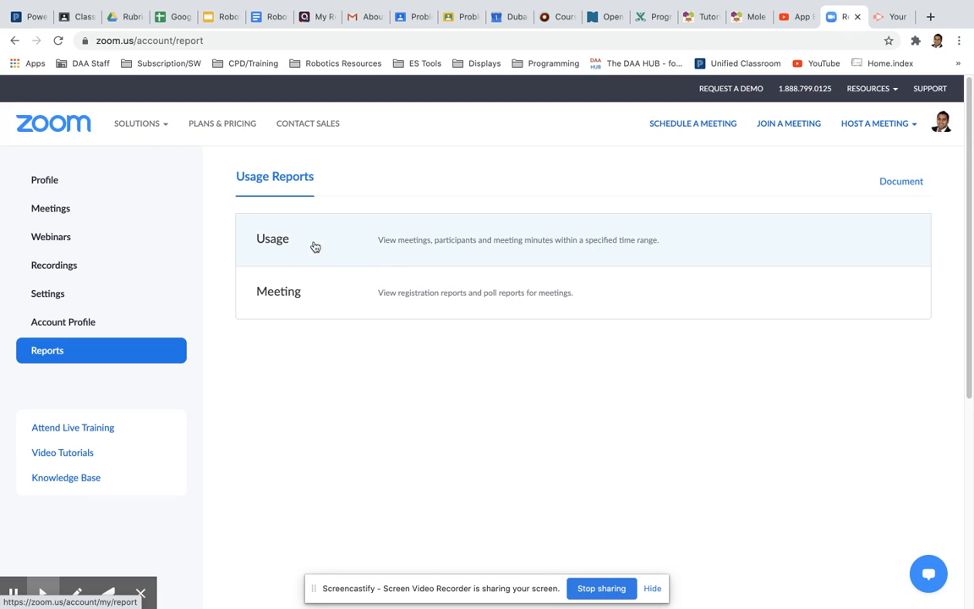
{"action": "left_click", "coordinate": [427, 243]}
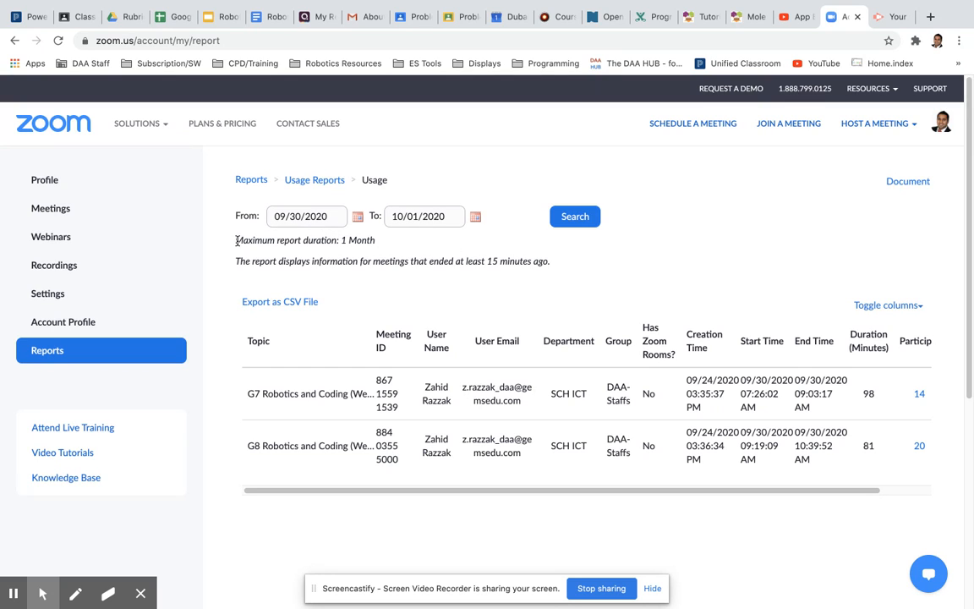
{"action": "left_click_drag", "start_coordinate": [237, 241], "coordinate": [380, 245]}
{"action": "left_click", "coordinate": [378, 244]}
Open the participant list of the G7 Robotics and Coding meeting from the Usage report
{"action": "left_click_drag", "start_coordinate": [830, 488], "coordinate": [886, 495]}
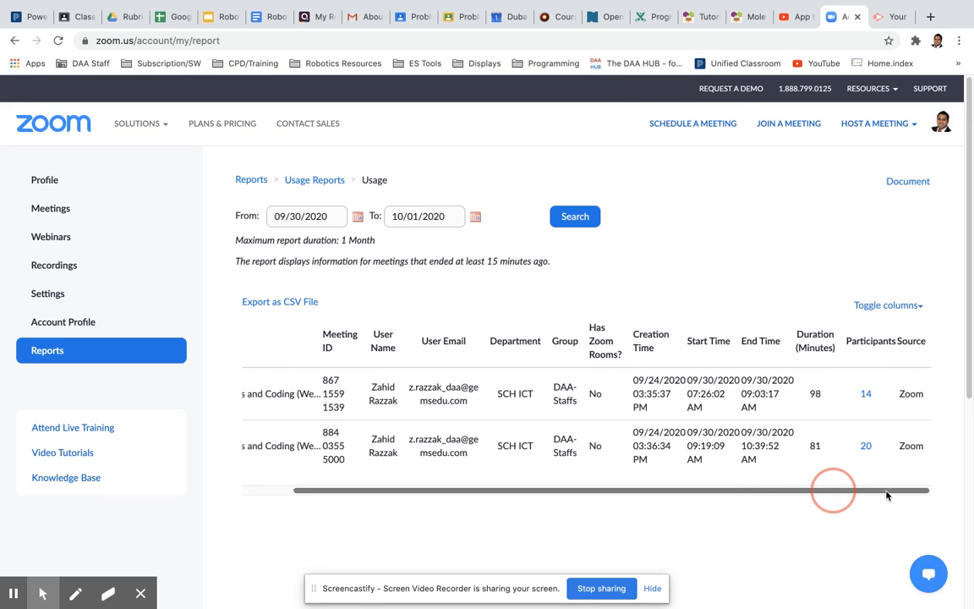
{"action": "left_click", "coordinate": [866, 398]}
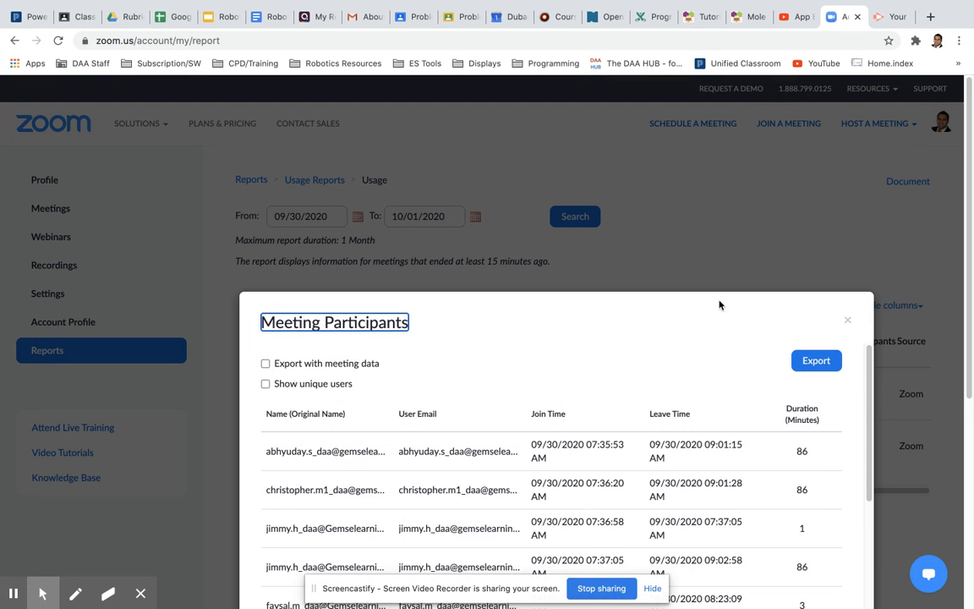
{"action": "left_click", "coordinate": [680, 290]}
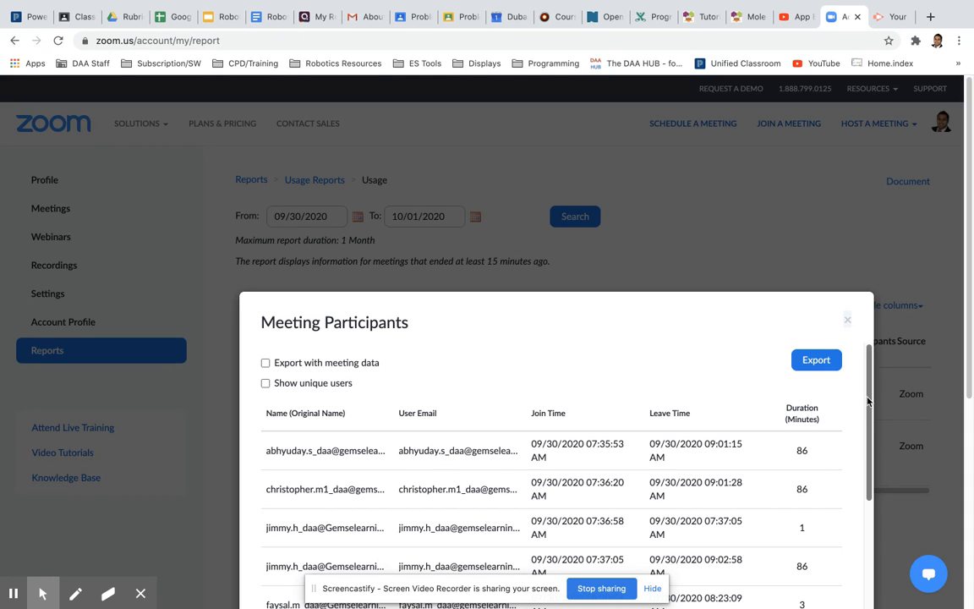
{"action": "mouse_move", "coordinate": [867, 396]}
{"action": "left_mouse_down"}
{"action": "mouse_move", "coordinate": [859, 426]}
{"action": "mouse_move", "coordinate": [866, 541]}
{"action": "mouse_move", "coordinate": [867, 381]}
{"action": "left_mouse_up"}
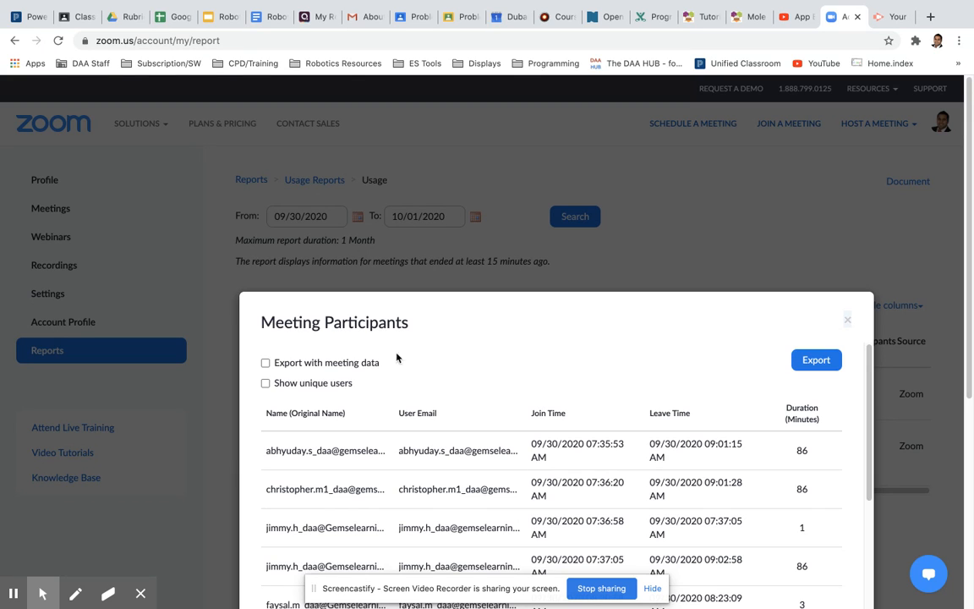
Export the participant list with meeting data as a CSV on the Desktop, prefixing the suggested file name with "G7 Robotics 30-09-2020 "
{"action": "left_click", "coordinate": [265, 363]}
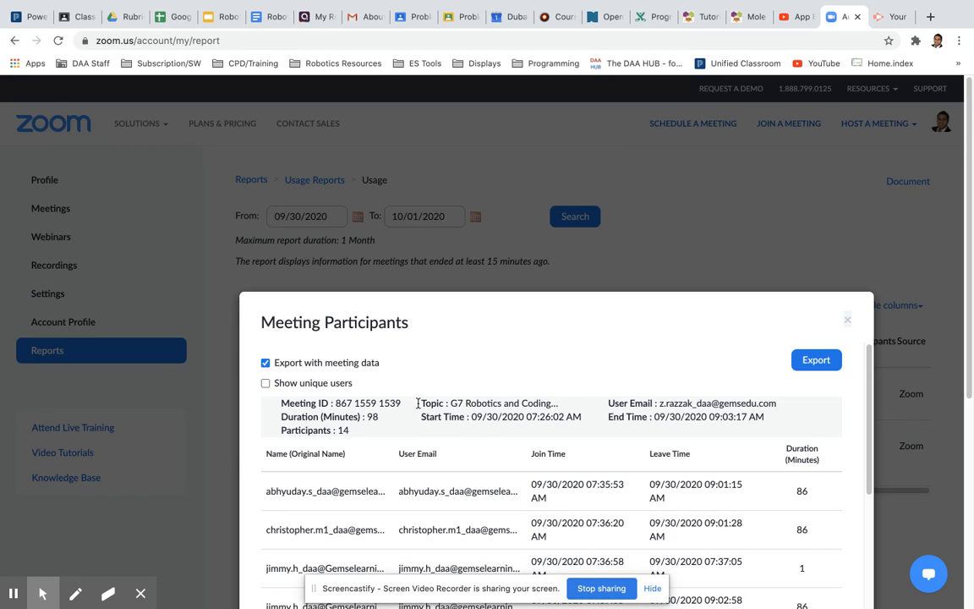
{"action": "left_click", "coordinate": [812, 364]}
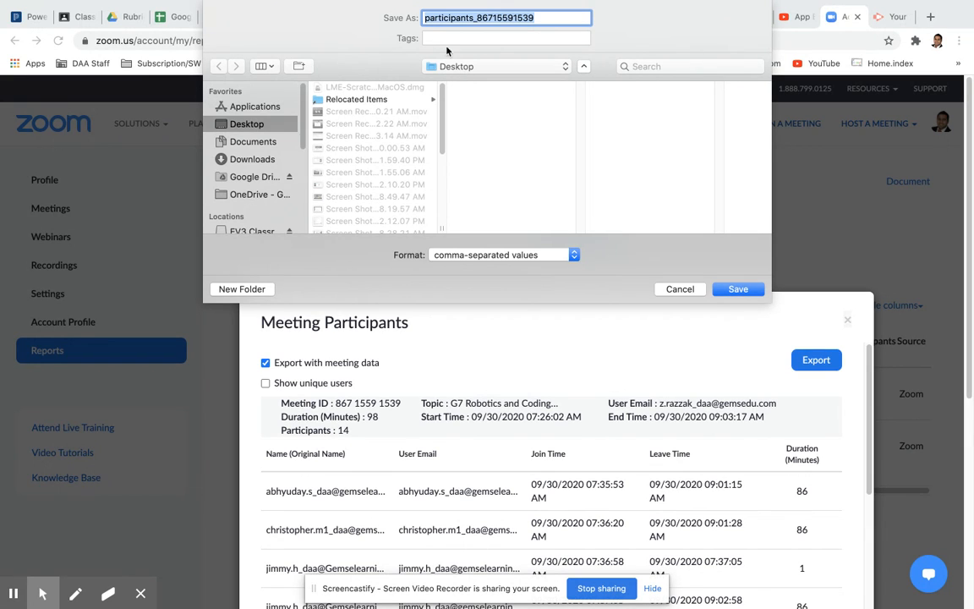
{"action": "left_click", "coordinate": [426, 18]}
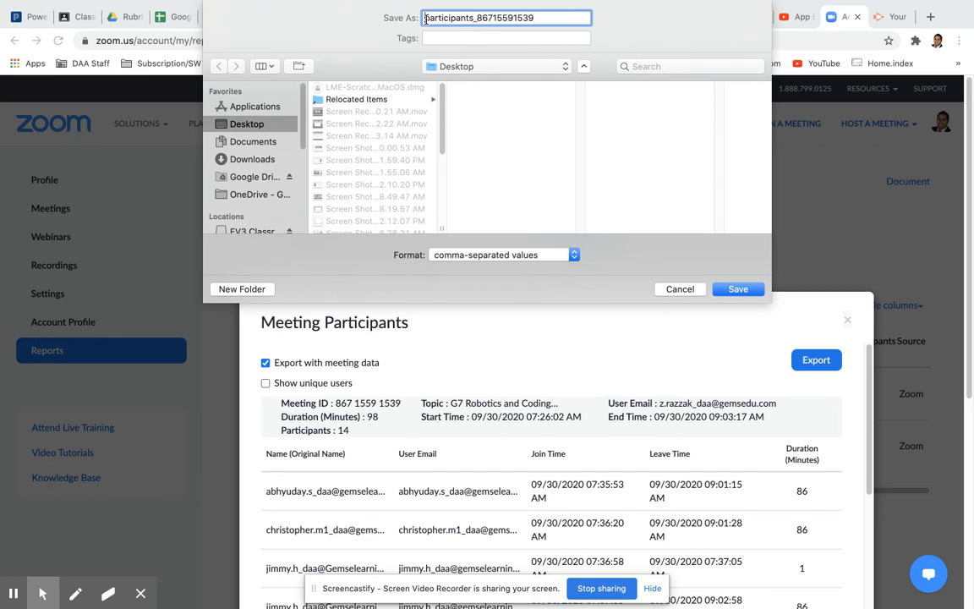
{"action": "type", "text": "G7"}
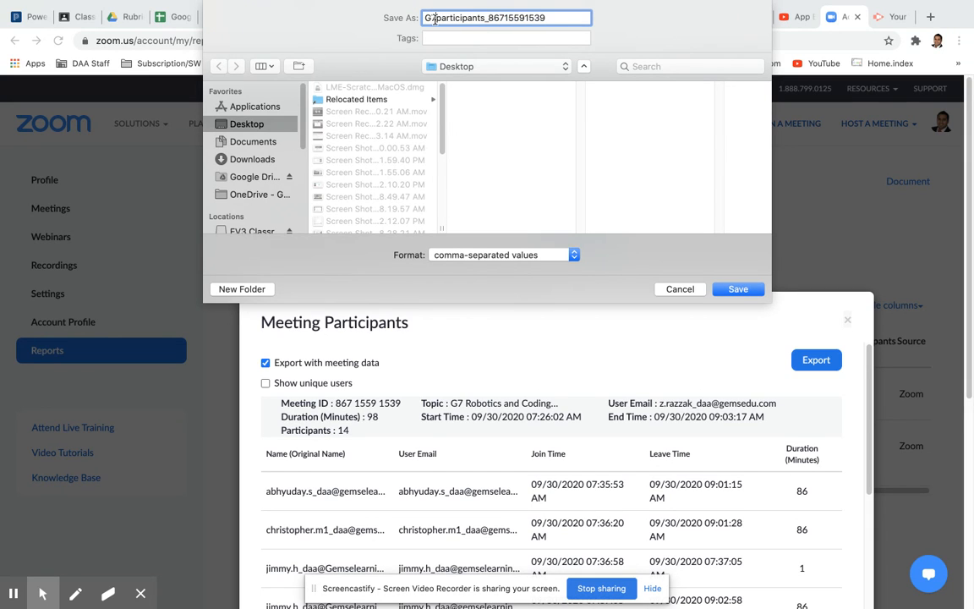
{"action": "type", "text": " Robot"}
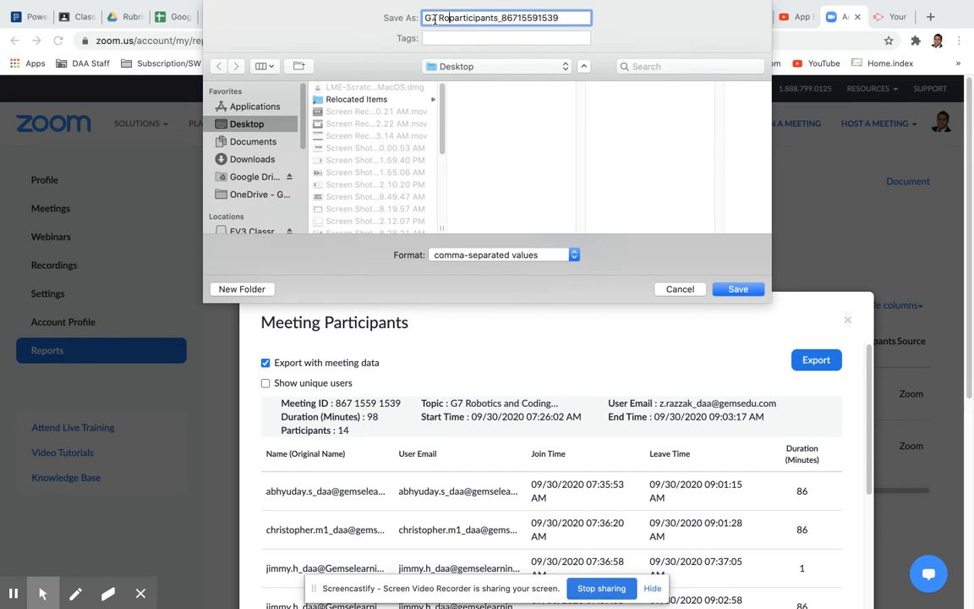
{"action": "type", "text": "ics"}
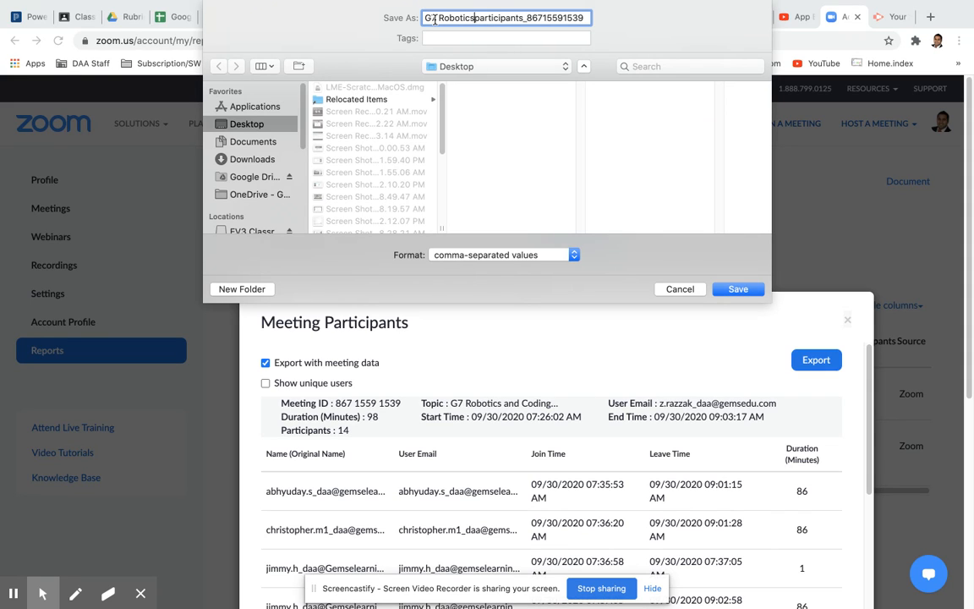
{"action": "type", "text": " 3"}
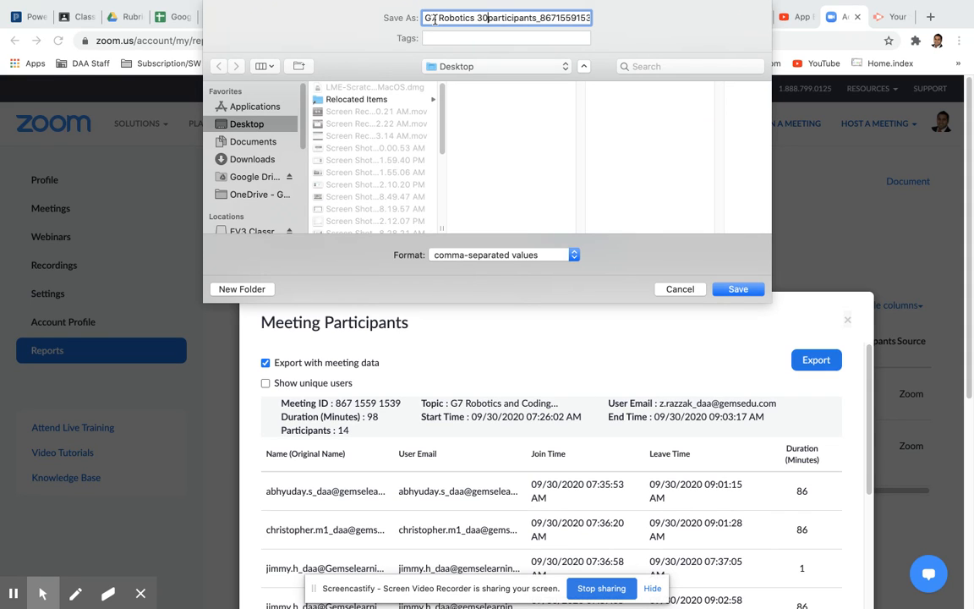
{"action": "type", "text": "0-09-2020"}
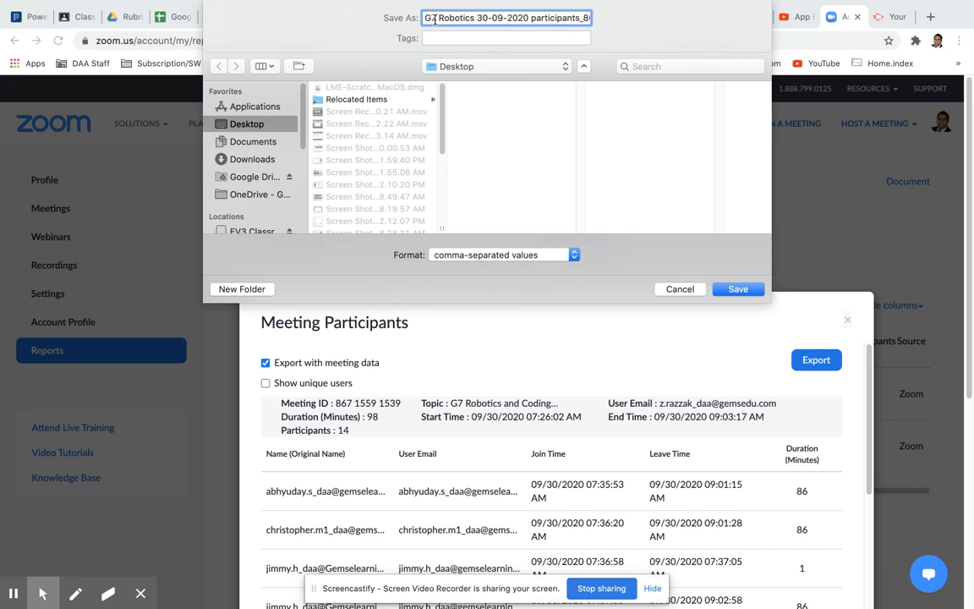
{"action": "left_click", "coordinate": [736, 289]}
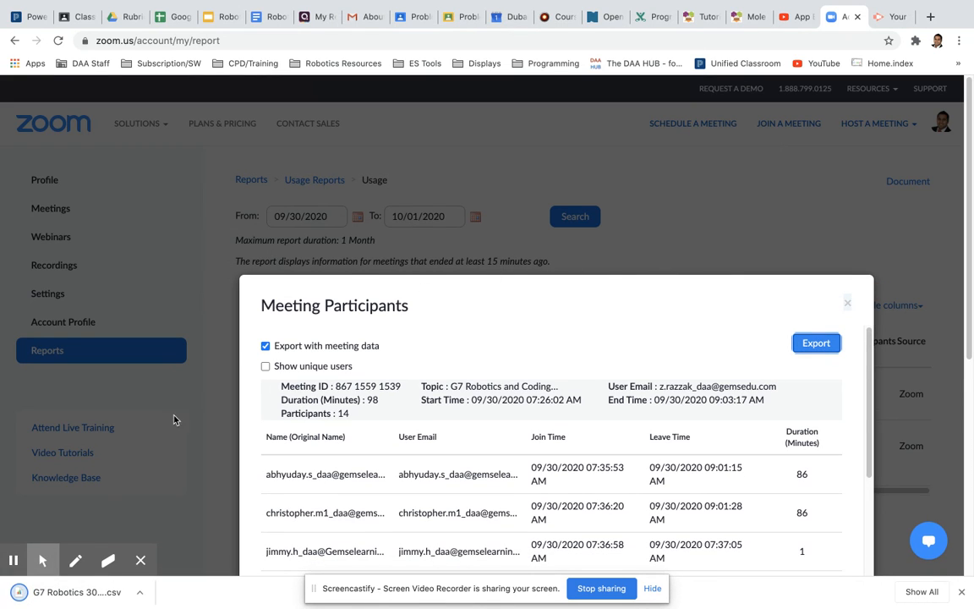
Show the downloaded G7 Robotics CSV file in Finder and open it with Microsoft Excel
{"action": "left_click", "coordinate": [139, 595]}
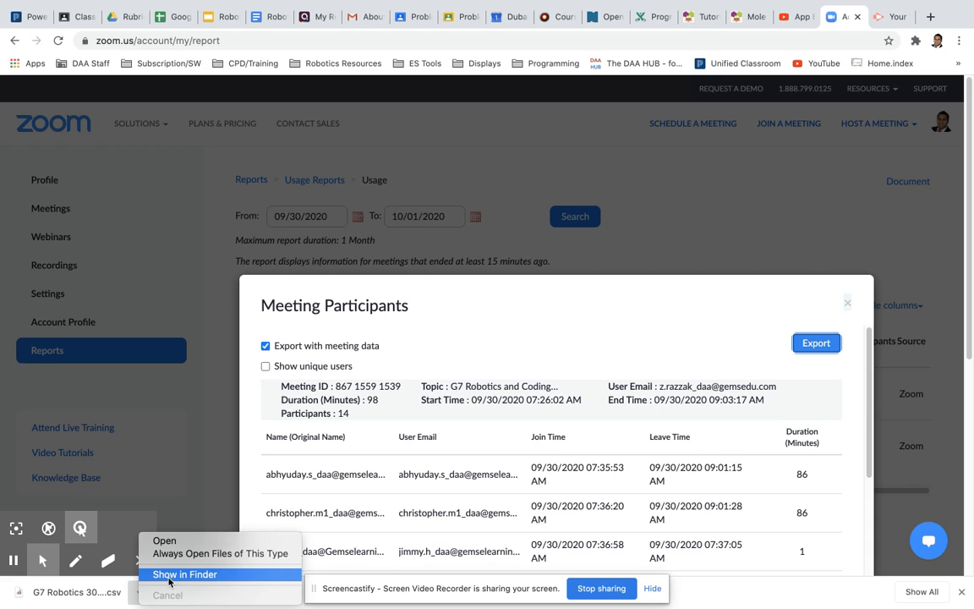
{"action": "left_click", "coordinate": [169, 577]}
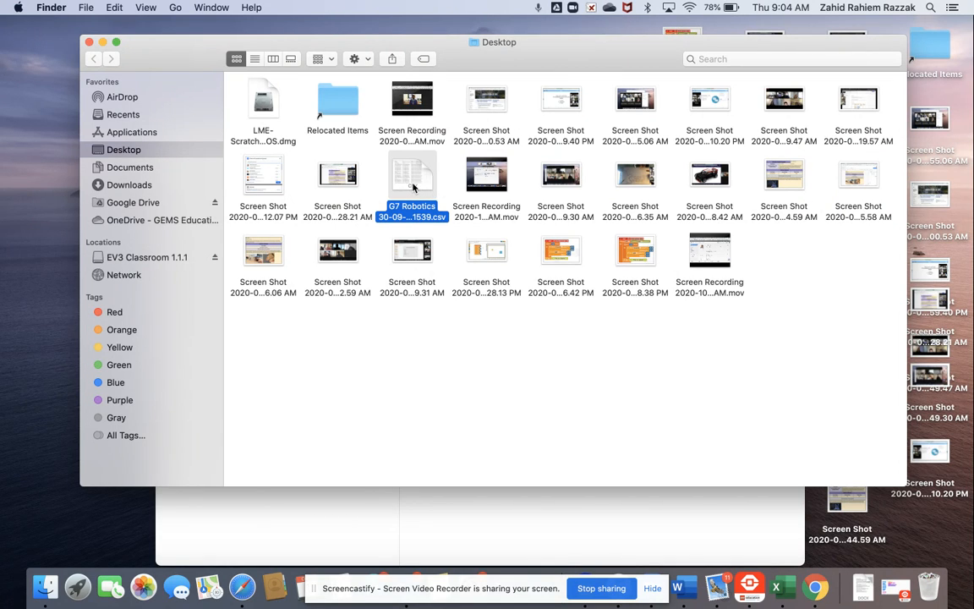
{"action": "right_click", "coordinate": [414, 188]}
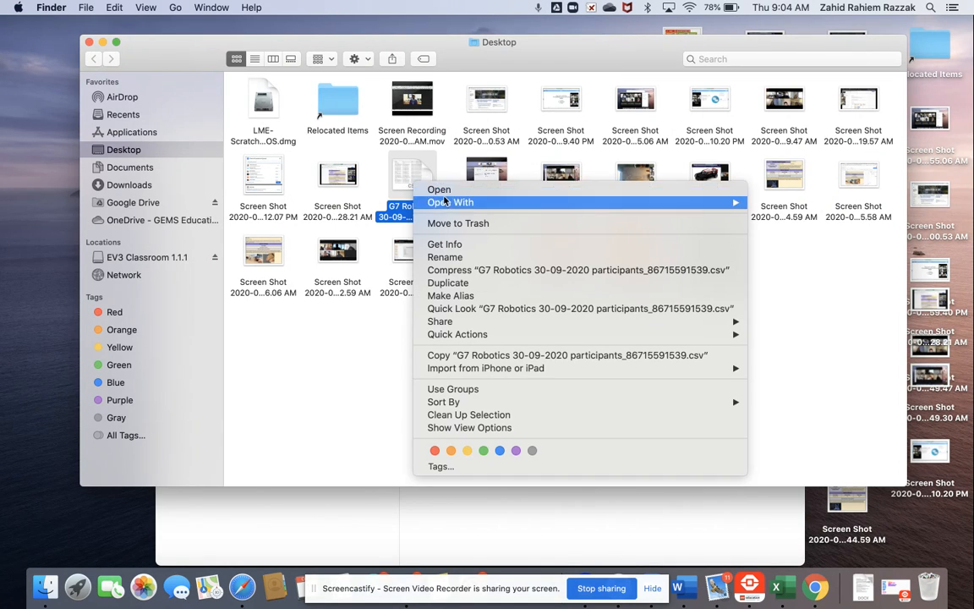
{"action": "mouse_move", "coordinate": [473, 203]}
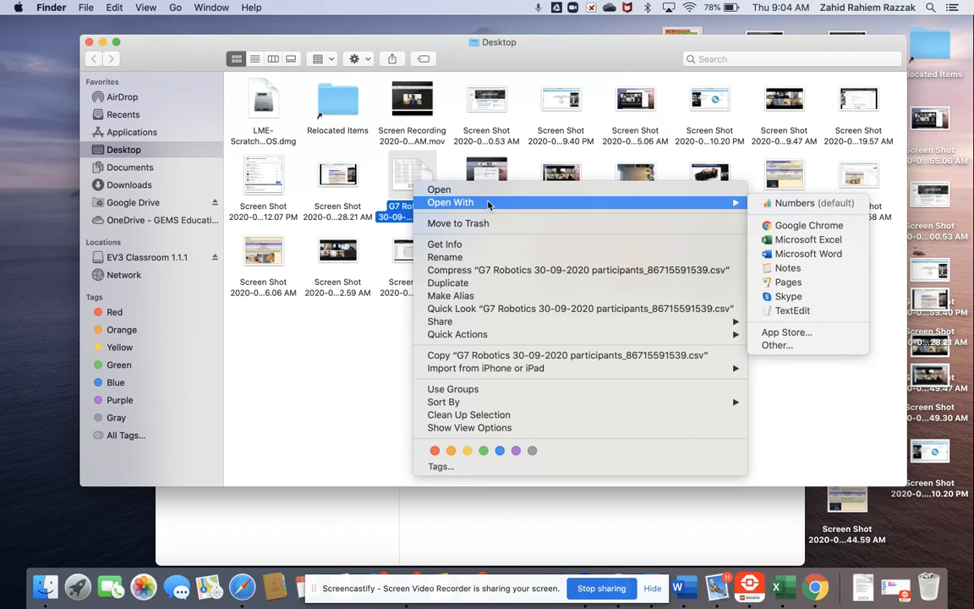
{"action": "left_click", "coordinate": [807, 241]}
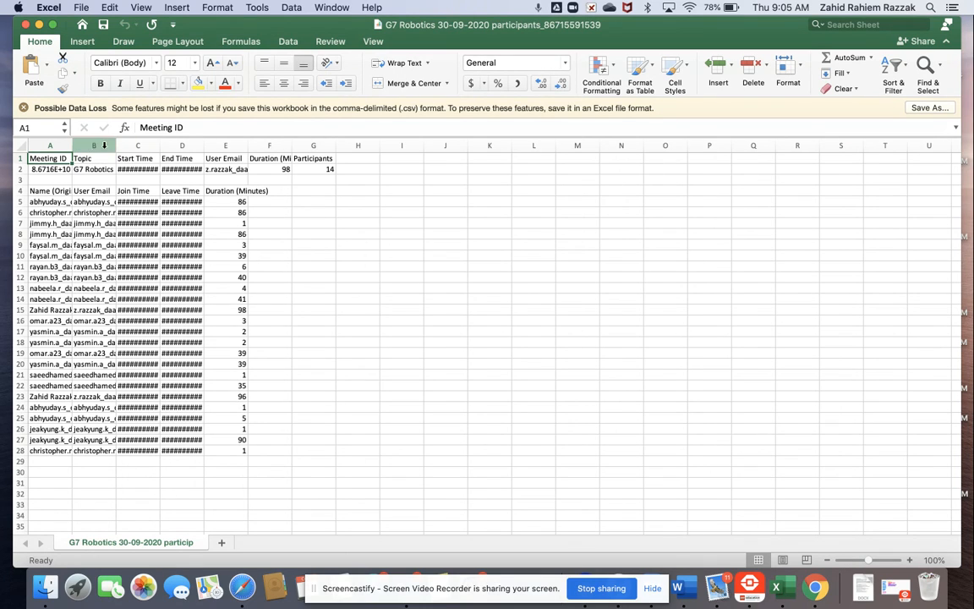
Widen columns A to E to fit their contents and add filters to the participant header row A4:E4
{"action": "left_click_drag", "start_coordinate": [72, 146], "coordinate": [550, 145]}
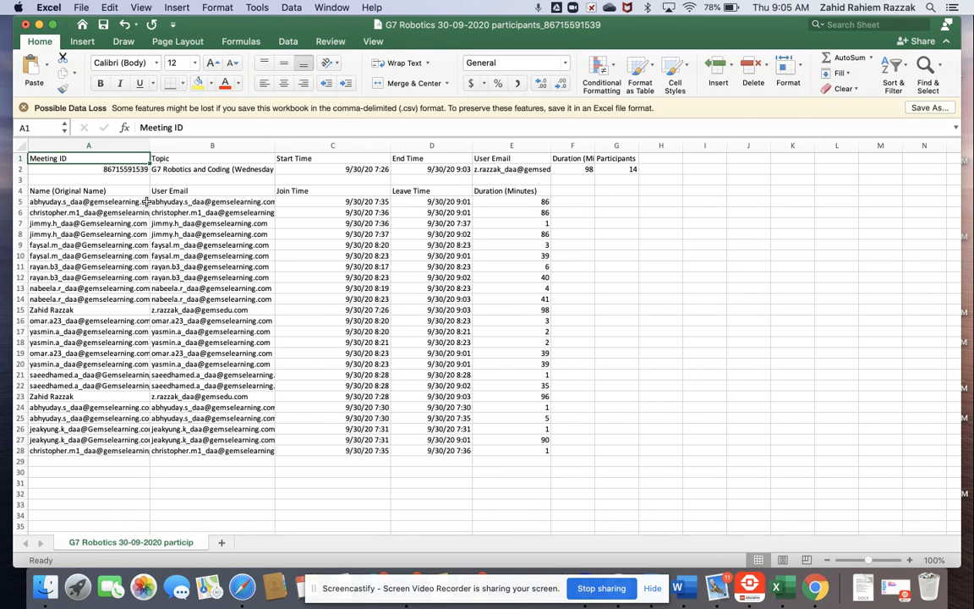
{"action": "left_click_drag", "start_coordinate": [53, 191], "coordinate": [467, 191]}
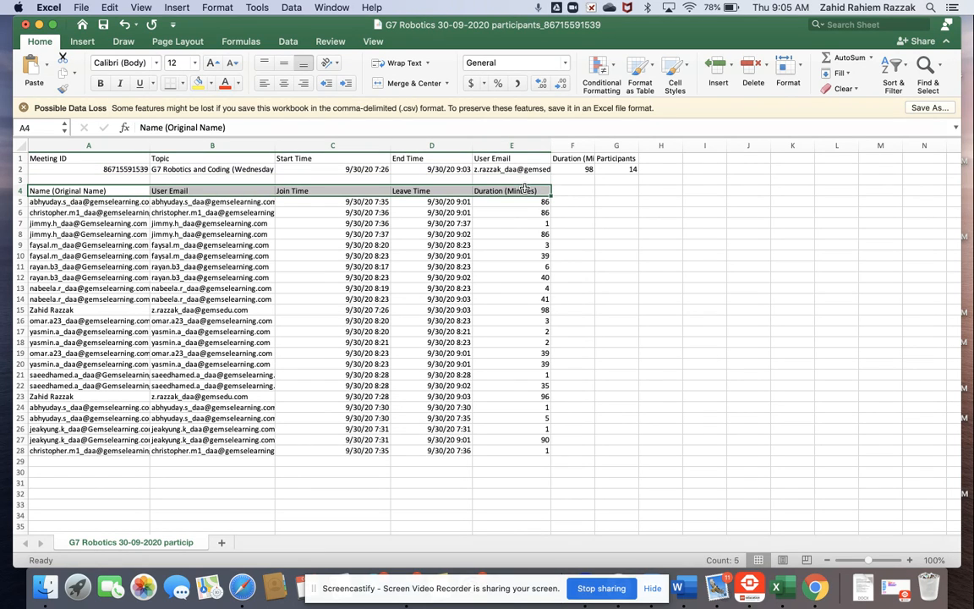
{"action": "left_click", "coordinate": [898, 70]}
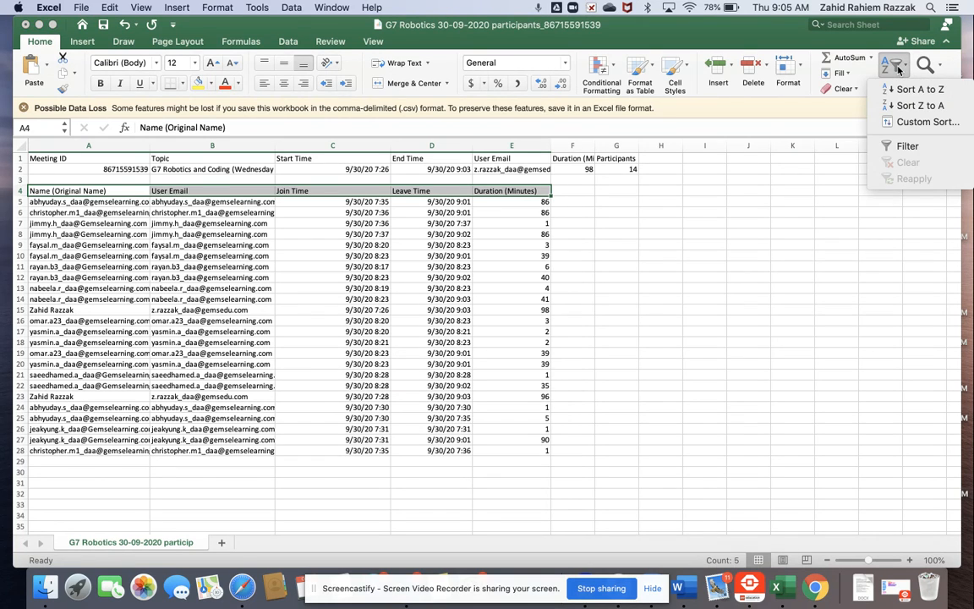
{"action": "left_click", "coordinate": [909, 147]}
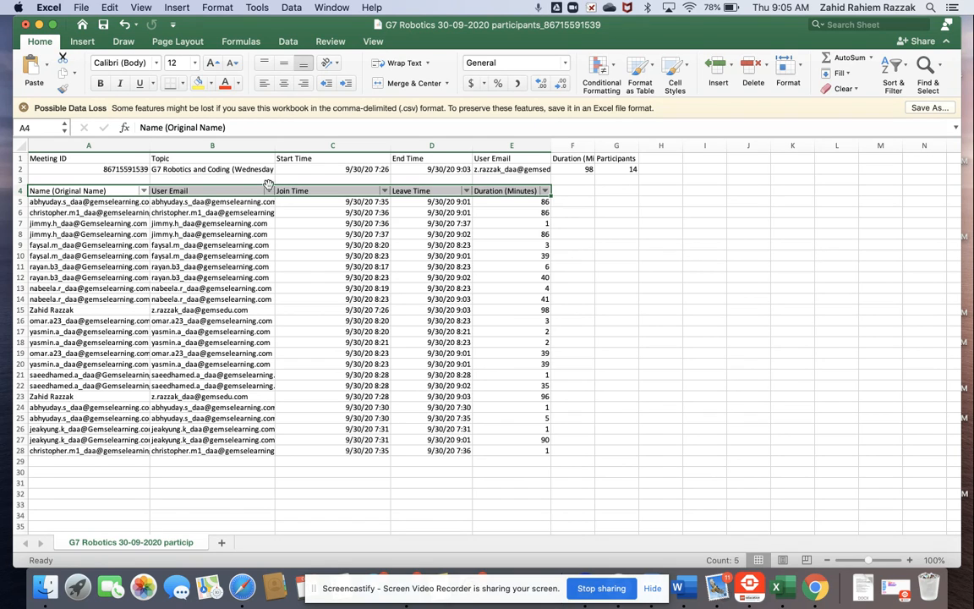
Sort the participant rows by Join Time in ascending order
{"action": "left_click", "coordinate": [497, 191]}
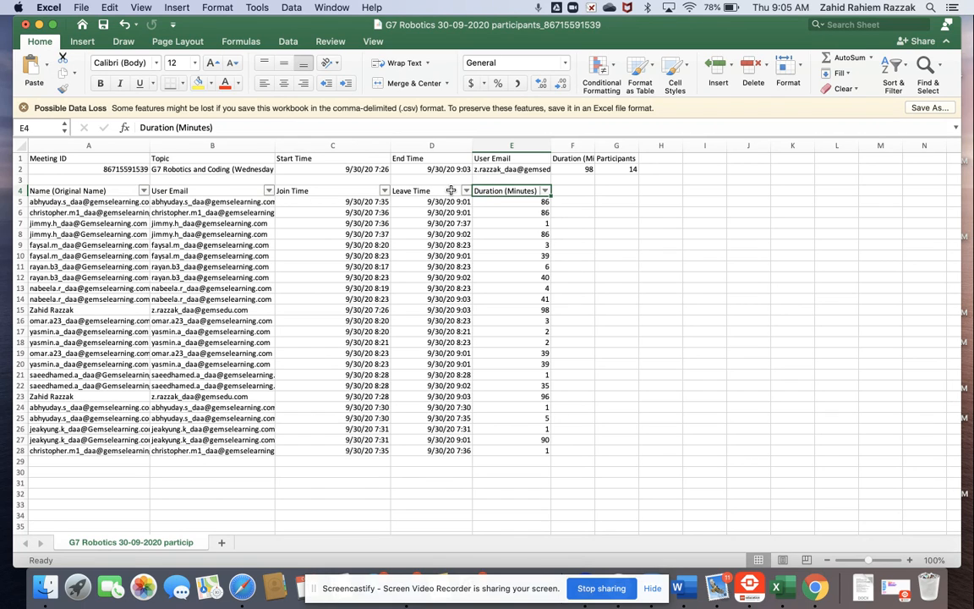
{"action": "left_click", "coordinate": [385, 191]}
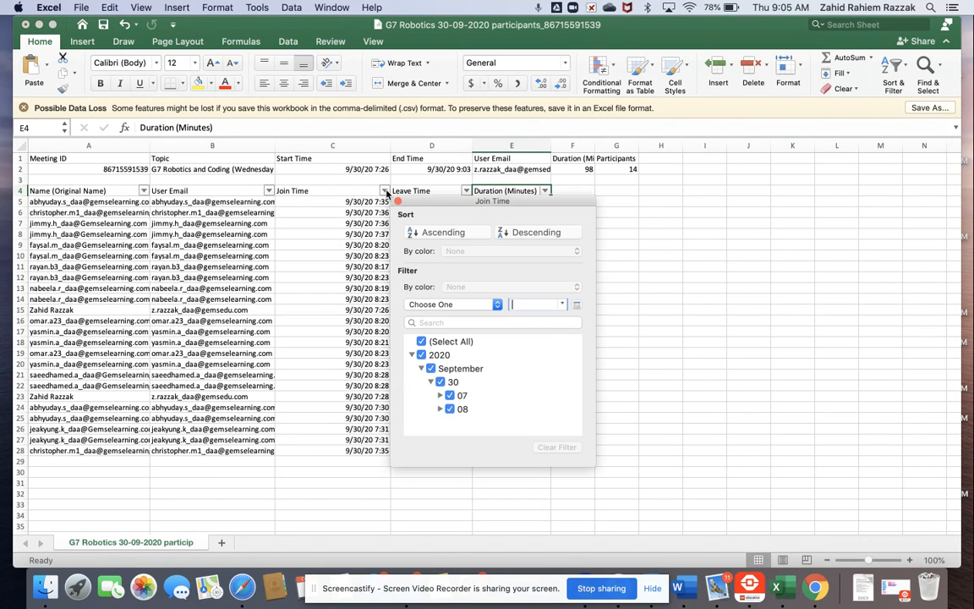
{"action": "left_click", "coordinate": [437, 233]}
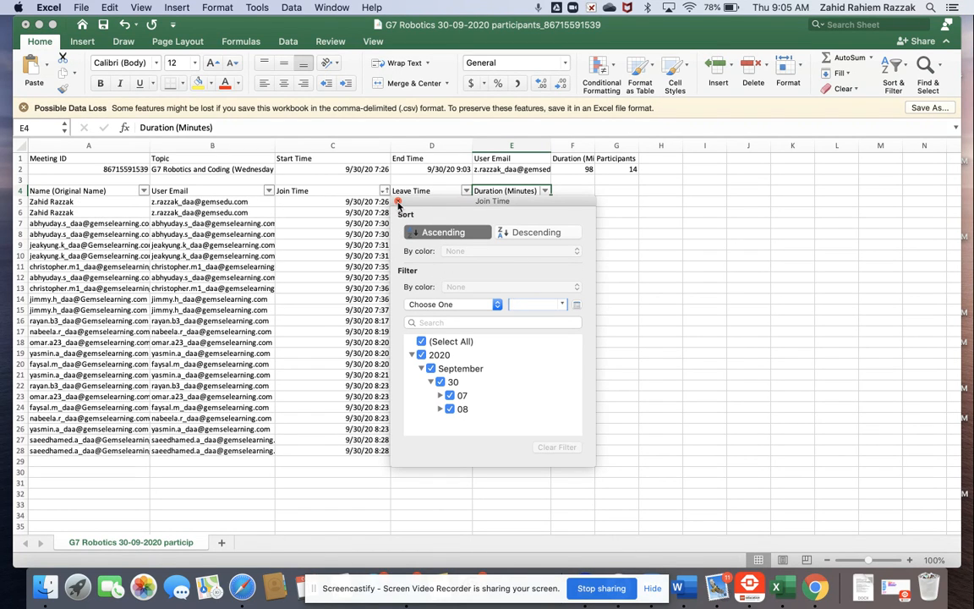
{"action": "left_click", "coordinate": [398, 202]}
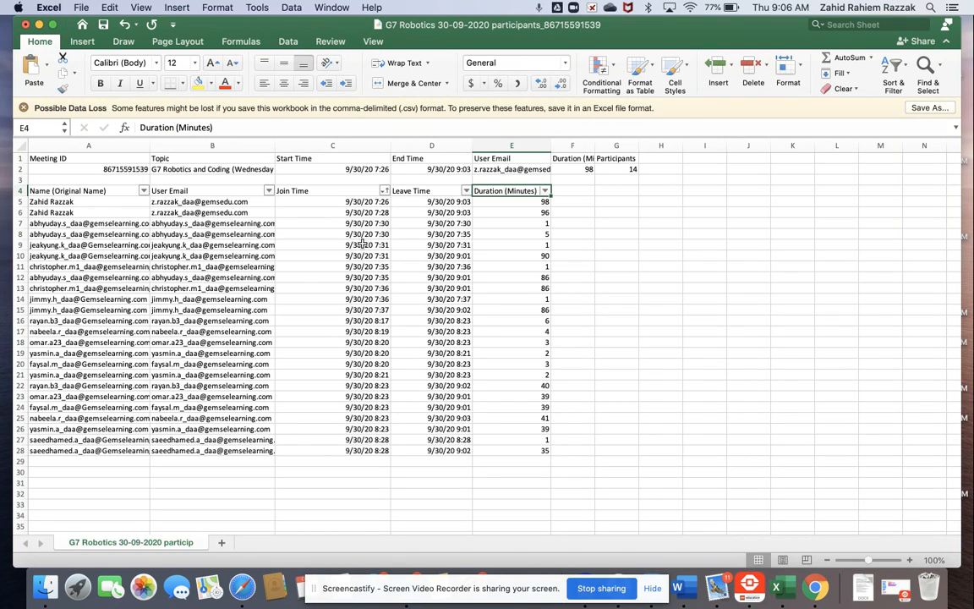
Sort the participant rows by Leave Time in descending order
{"action": "left_click", "coordinate": [453, 192]}
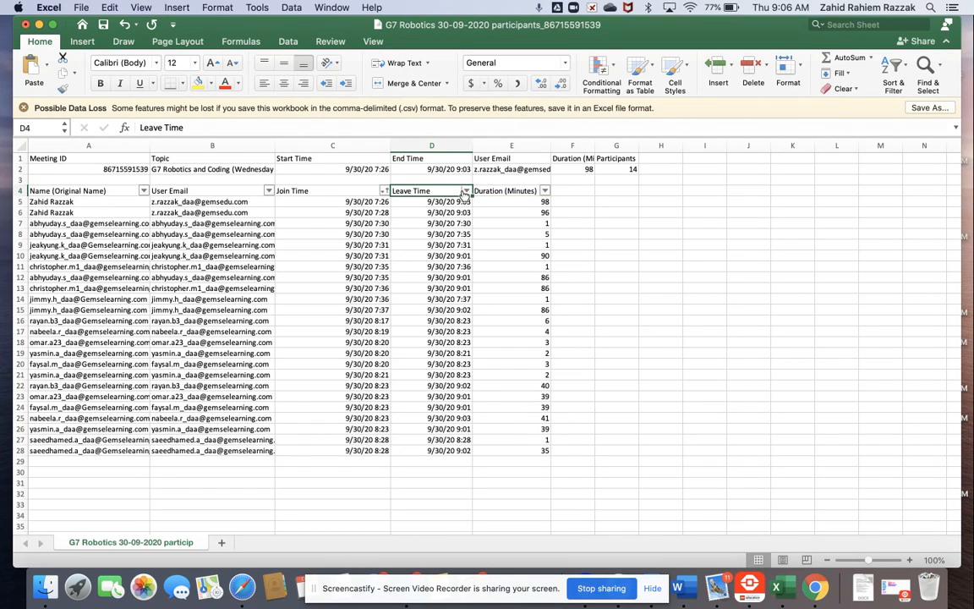
{"action": "left_click", "coordinate": [465, 191]}
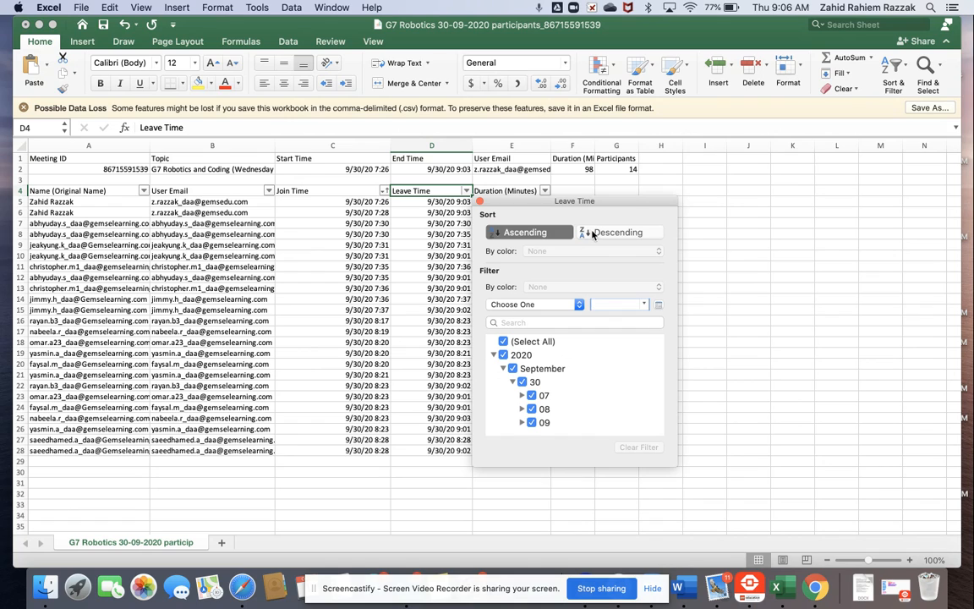
{"action": "left_click", "coordinate": [594, 233]}
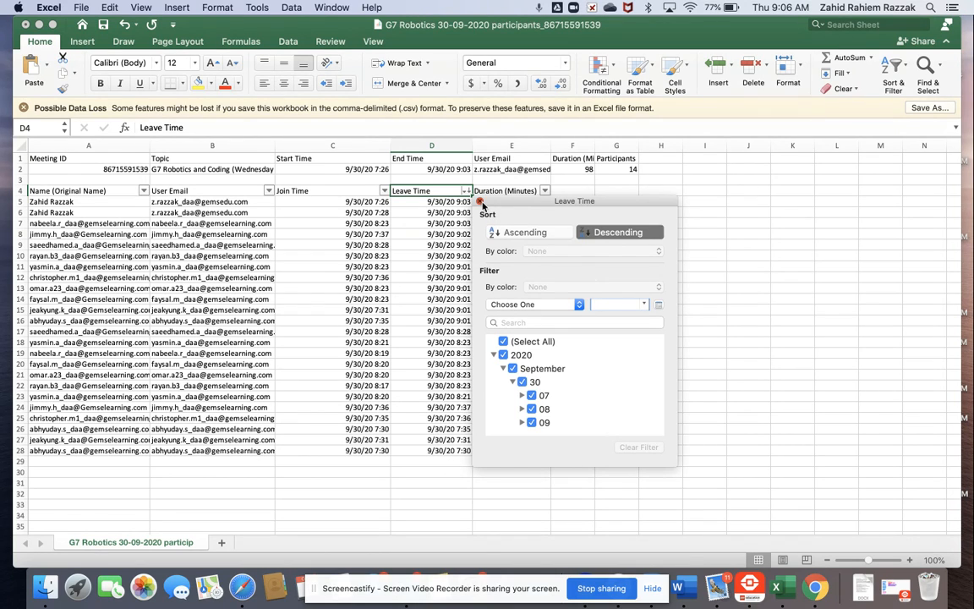
{"action": "left_click", "coordinate": [479, 202]}
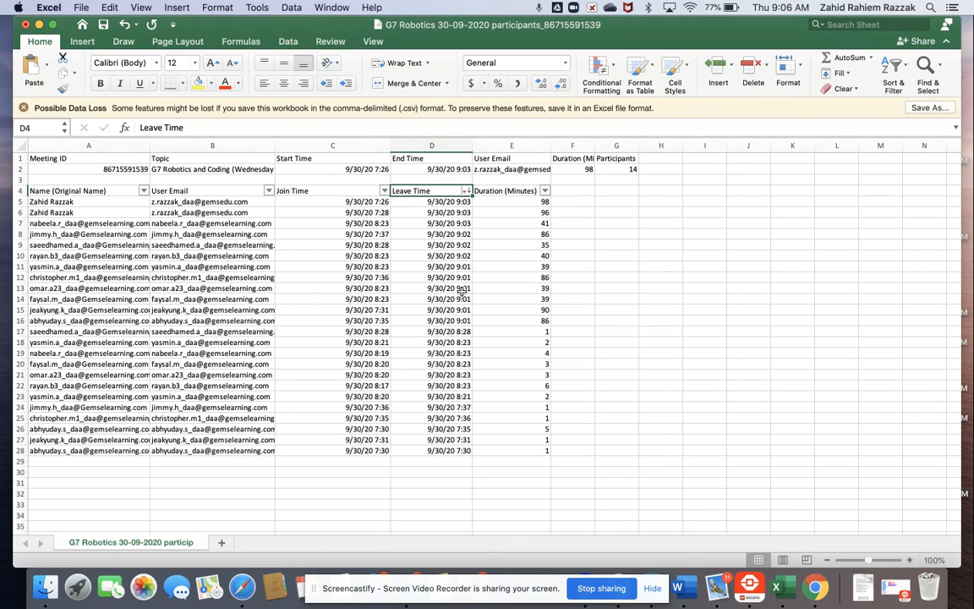
Sort the participant rows by Duration (Minutes) in ascending order
{"action": "left_click", "coordinate": [544, 192]}
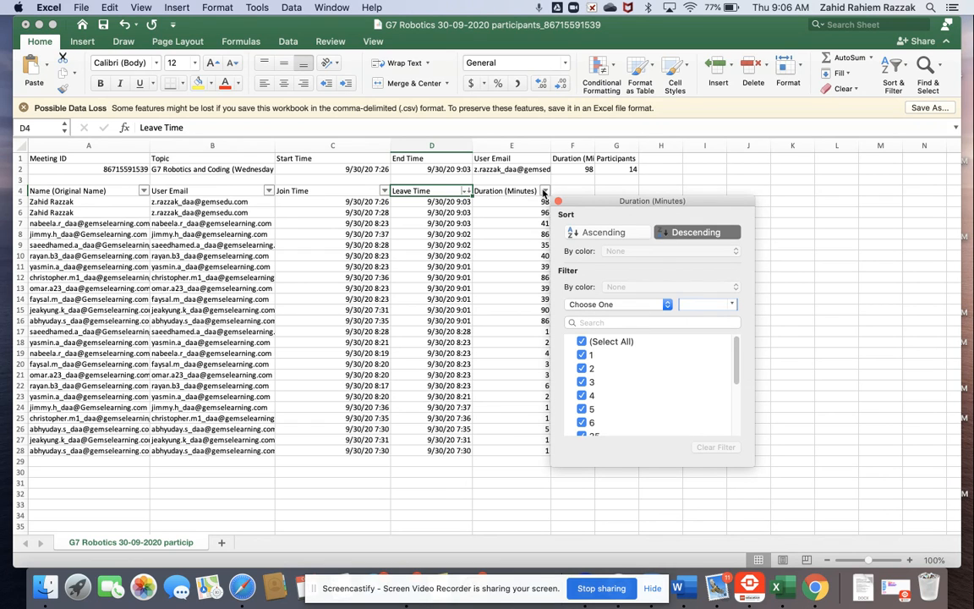
{"action": "left_click", "coordinate": [572, 233]}
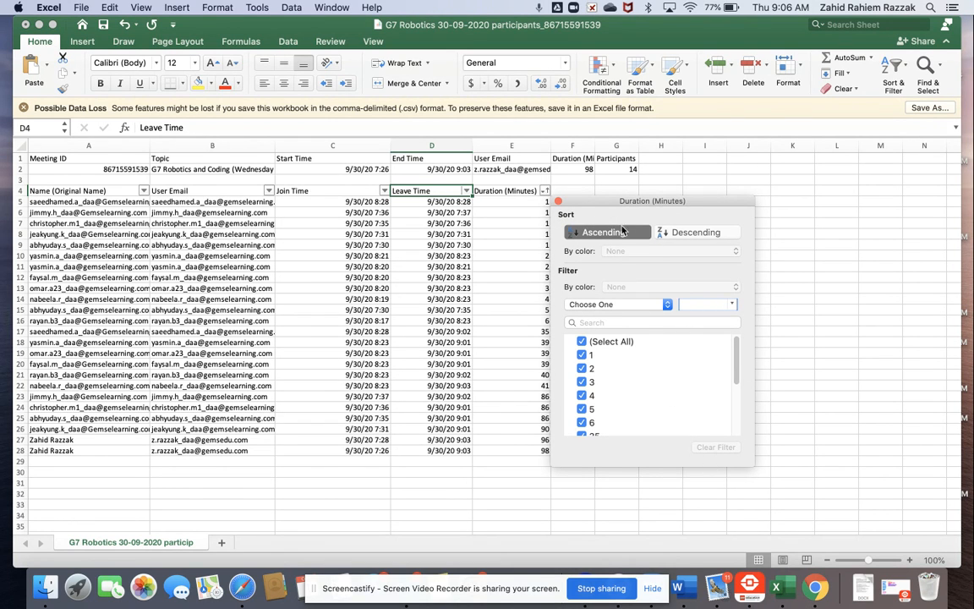
{"action": "left_click", "coordinate": [559, 202]}
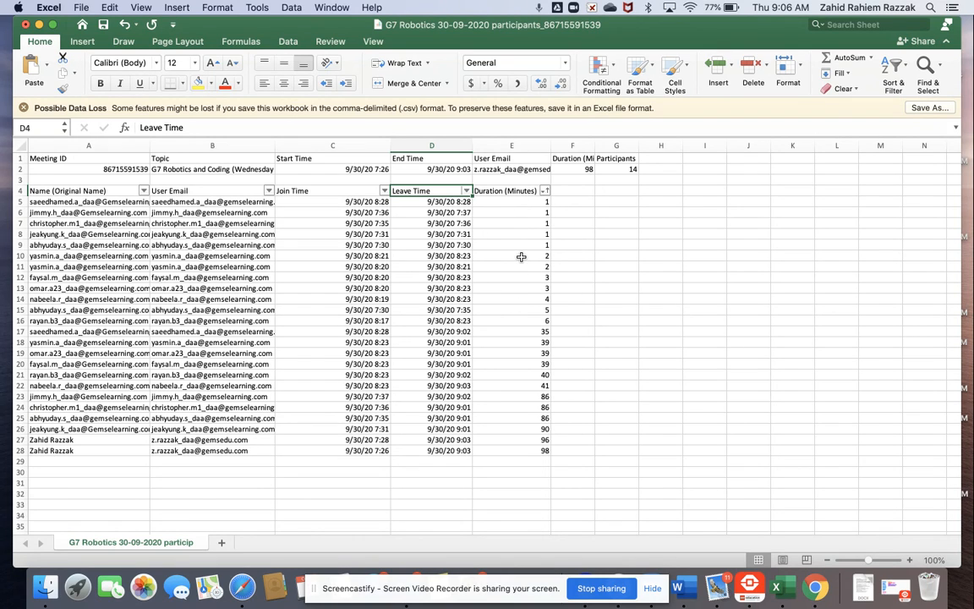
Filter the Name (Original Name) column to show only the fourth participant in its value list
{"action": "left_click", "coordinate": [143, 191]}
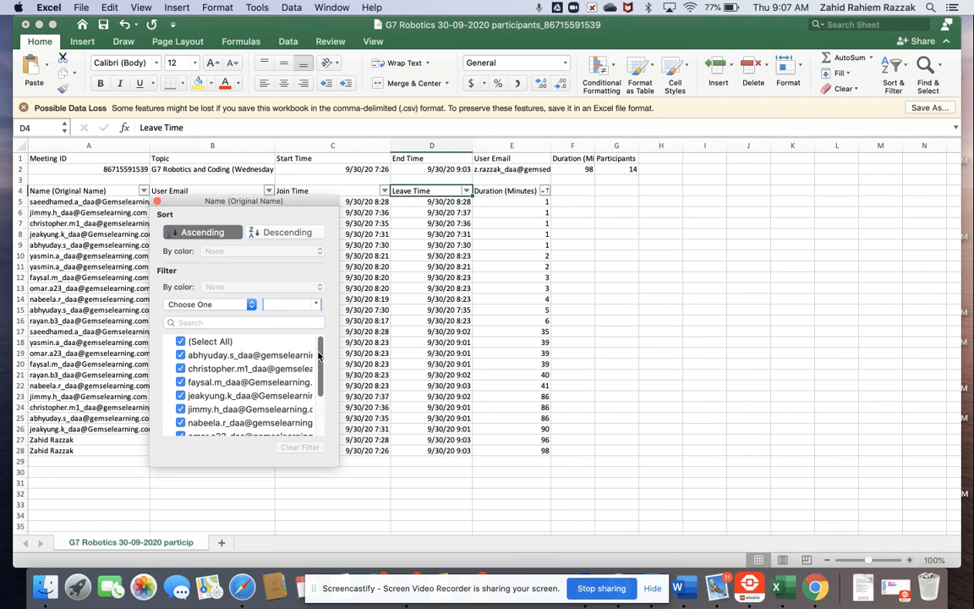
{"action": "left_click", "coordinate": [181, 342]}
{"action": "left_click", "coordinate": [180, 396]}
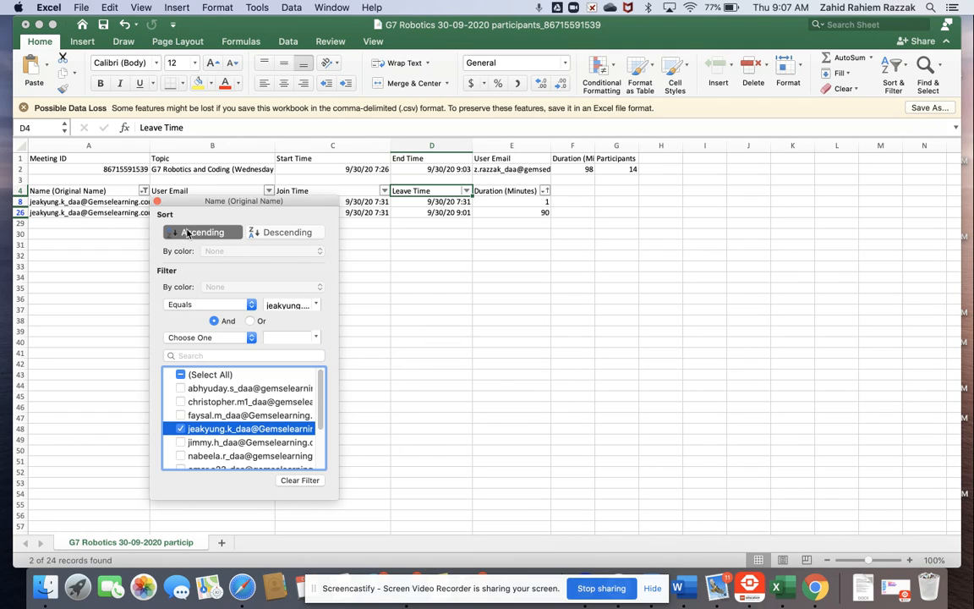
{"action": "left_click", "coordinate": [144, 186]}
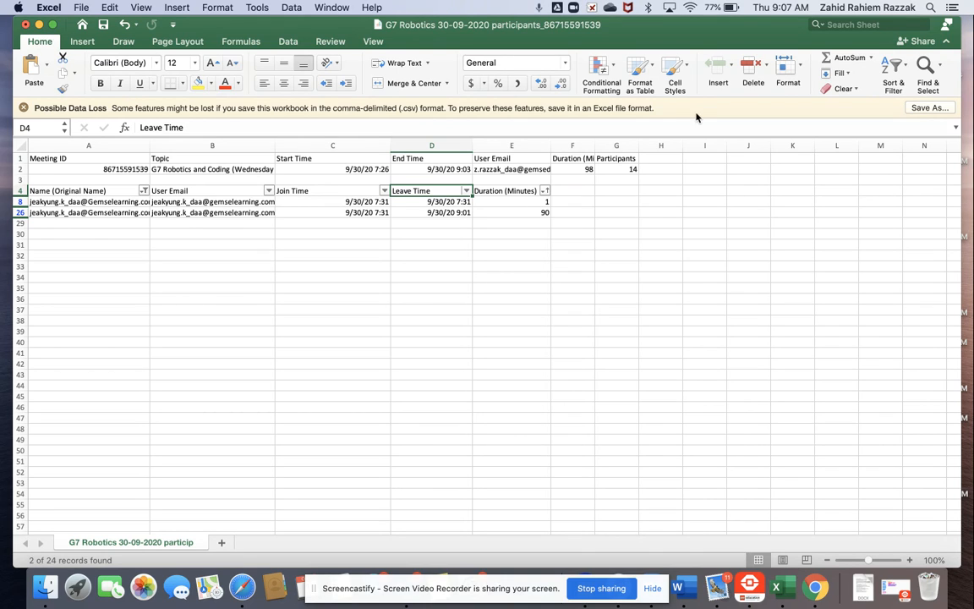
Switch back to the Zoom meeting participants report in Chrome
{"action": "left_click", "coordinate": [815, 587]}
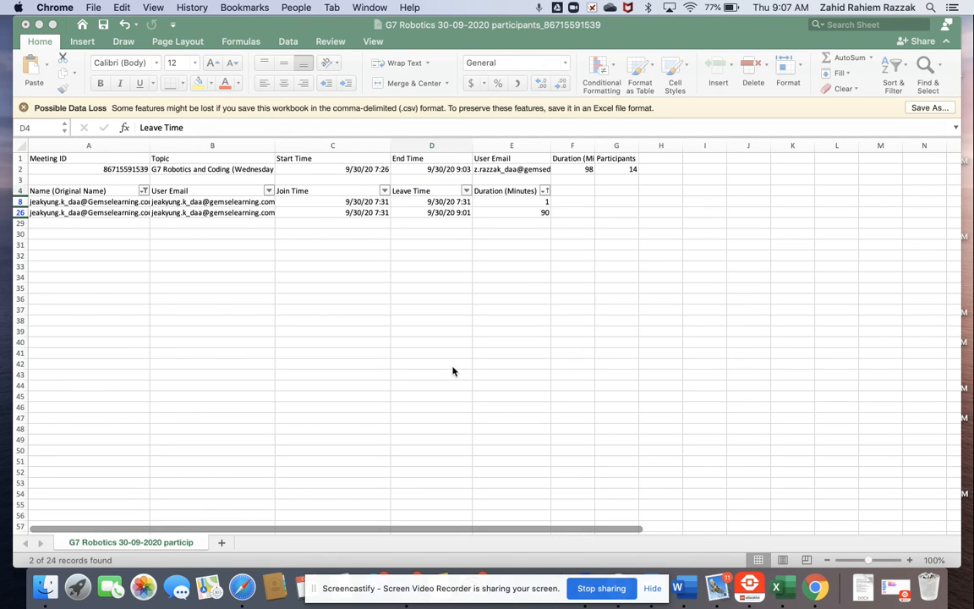
{"action": "key", "text": "ctrl+Right"}
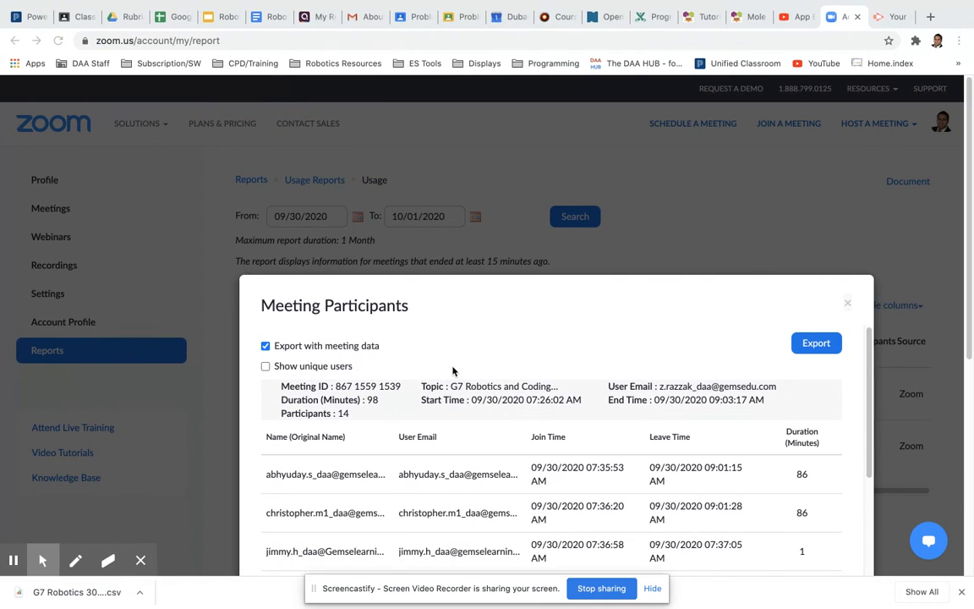